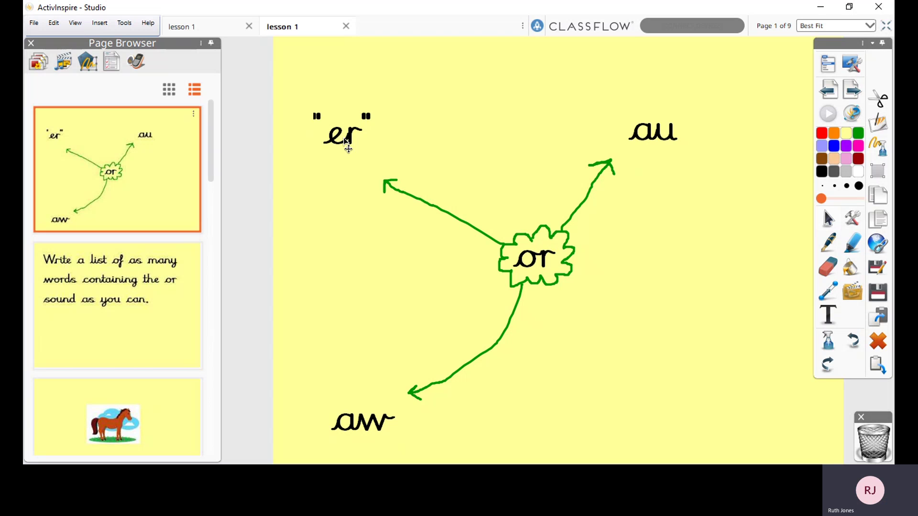
# Advance to page 2 with the prompt to list words containing the or sound.
pyautogui.click(853, 90)
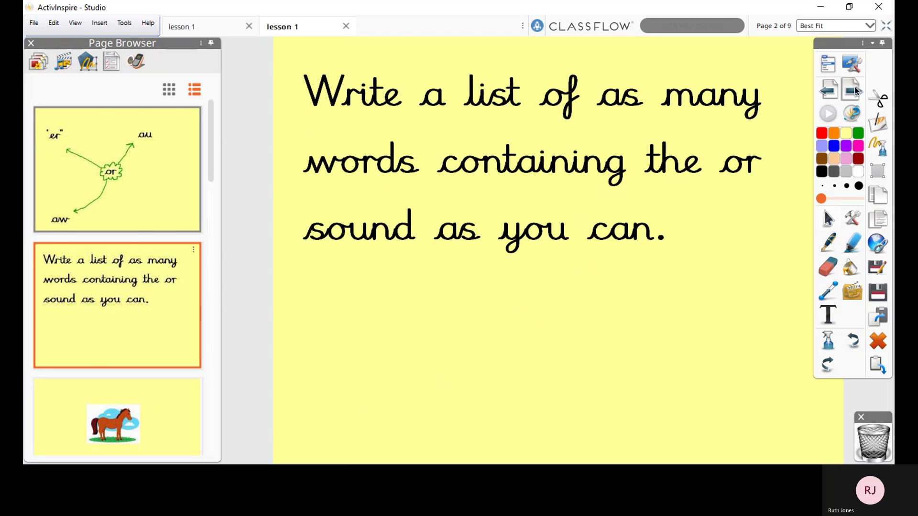
# Go to page 3 and move the horse picture up near the top.
pyautogui.click(855, 91)
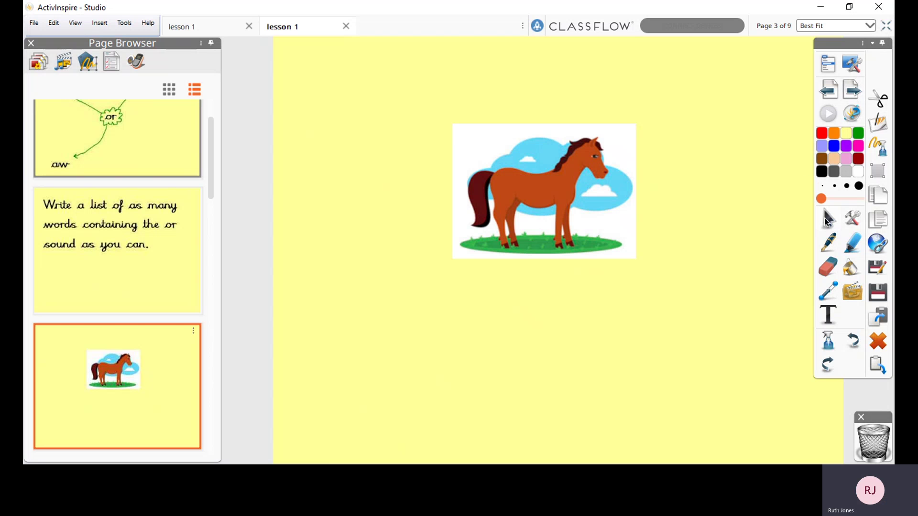
pyautogui.click(827, 219)
pyautogui.moveTo(582, 215); pyautogui.dragTo(544, 137)
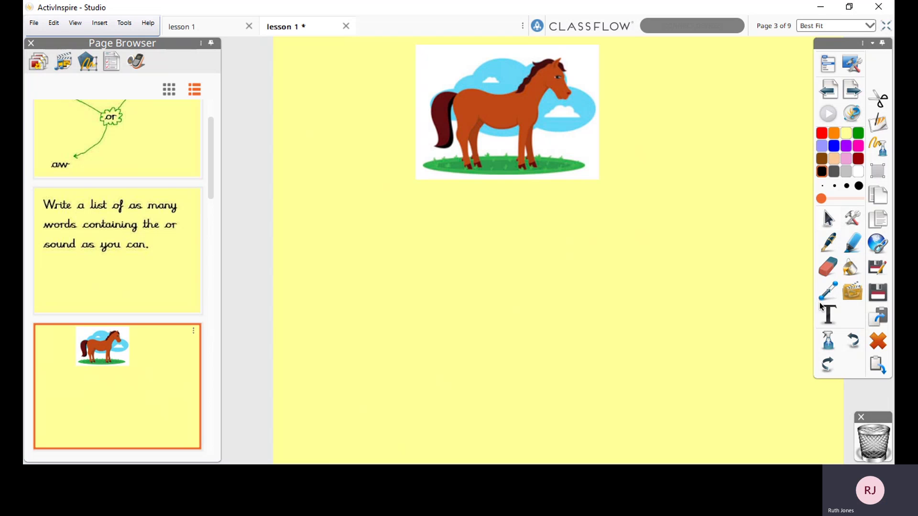
# Write 'horse' below the picture and colour its 'or' red.
pyautogui.click(829, 316)
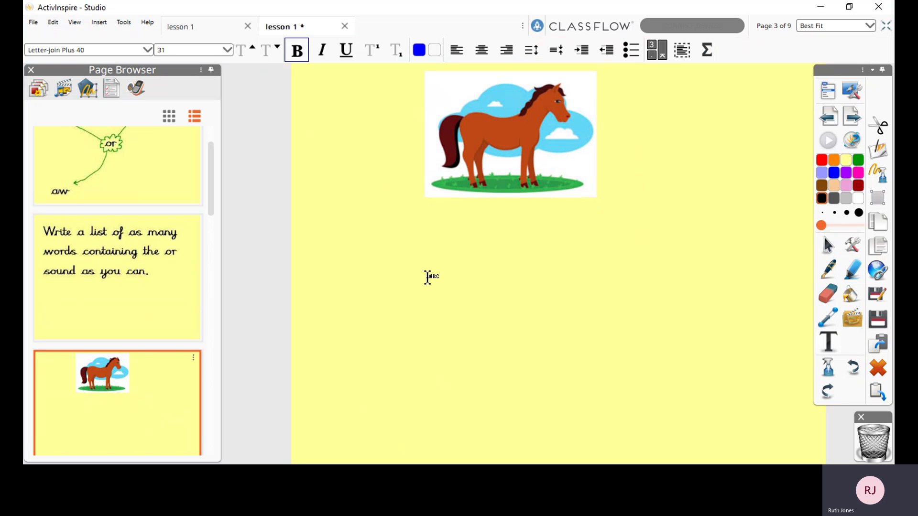
pyautogui.click(468, 248)
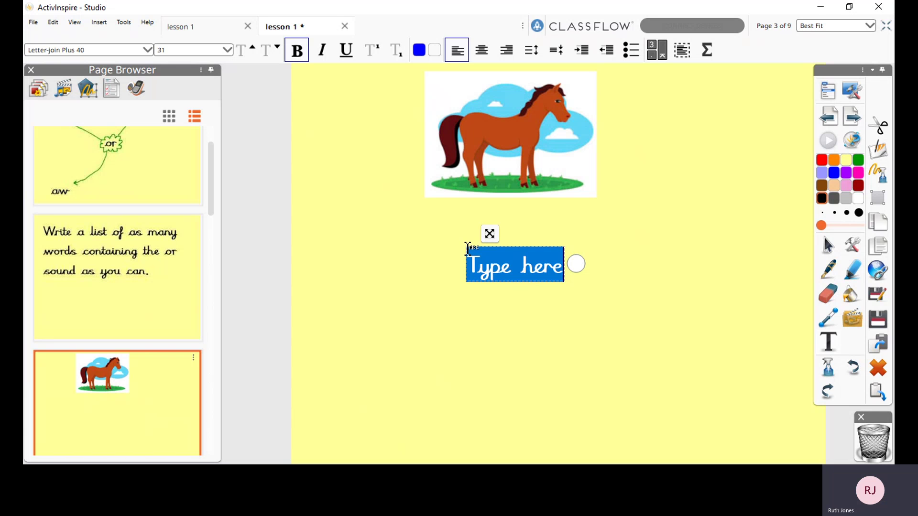
pyautogui.write('hors')
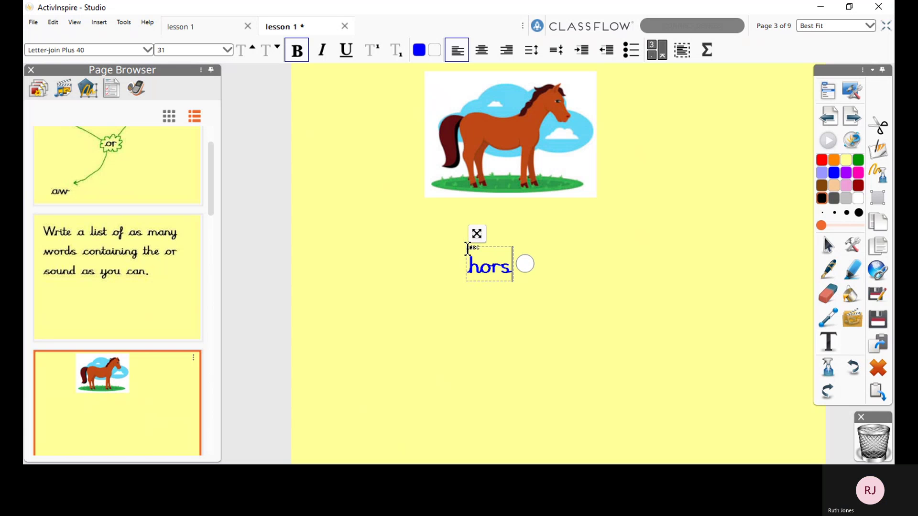
pyautogui.write('e')
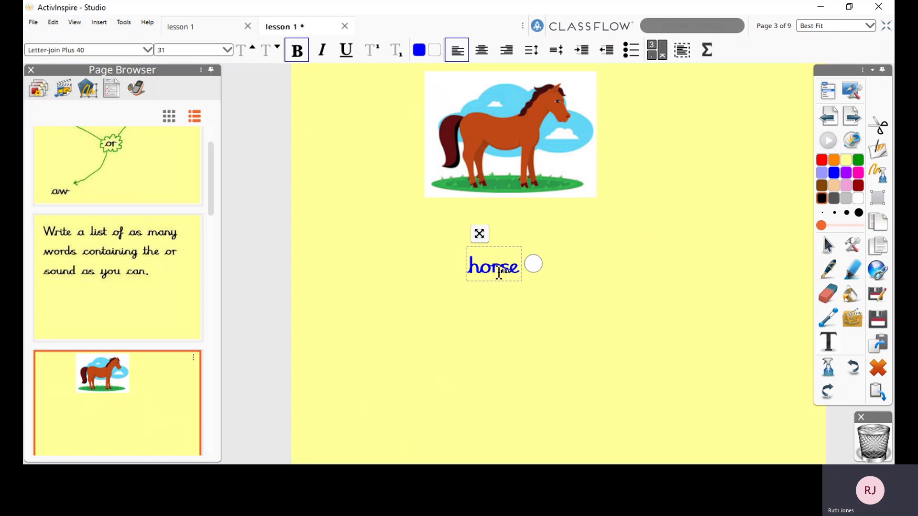
pyautogui.moveTo(499, 273)
pyautogui.mouseDown()
pyautogui.moveTo(512, 272)
pyautogui.moveTo(481, 271)
pyautogui.mouseUp()
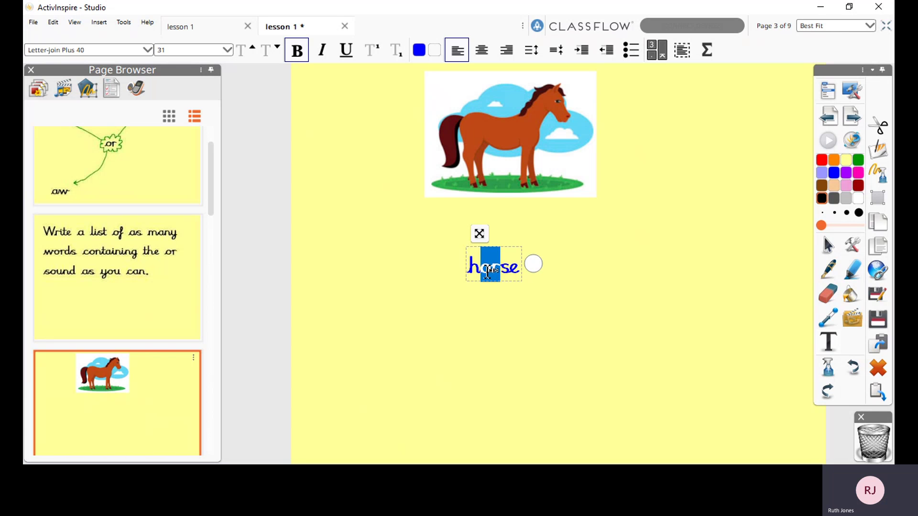
pyautogui.click(819, 165)
pyautogui.click(575, 329)
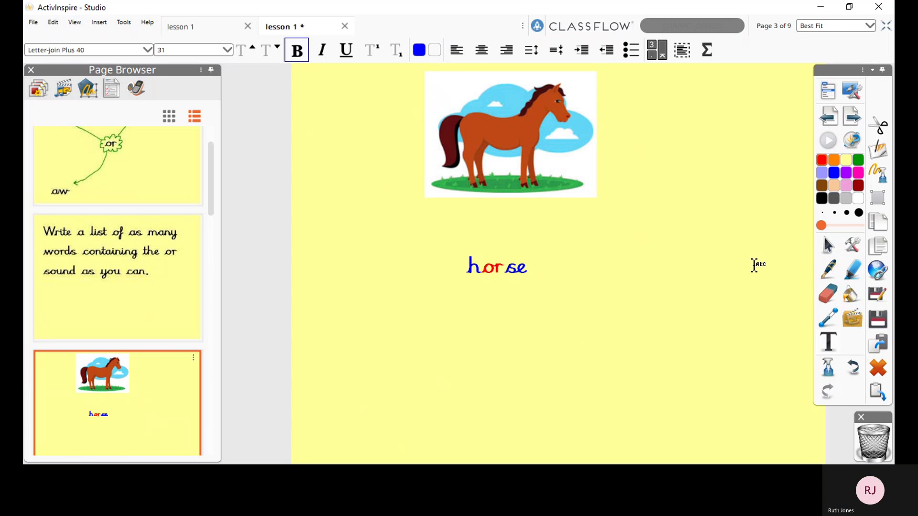
# With a thicker pen, add sound-button dots and an 'or' dash under horse, then go to page 4.
pyautogui.click(832, 274)
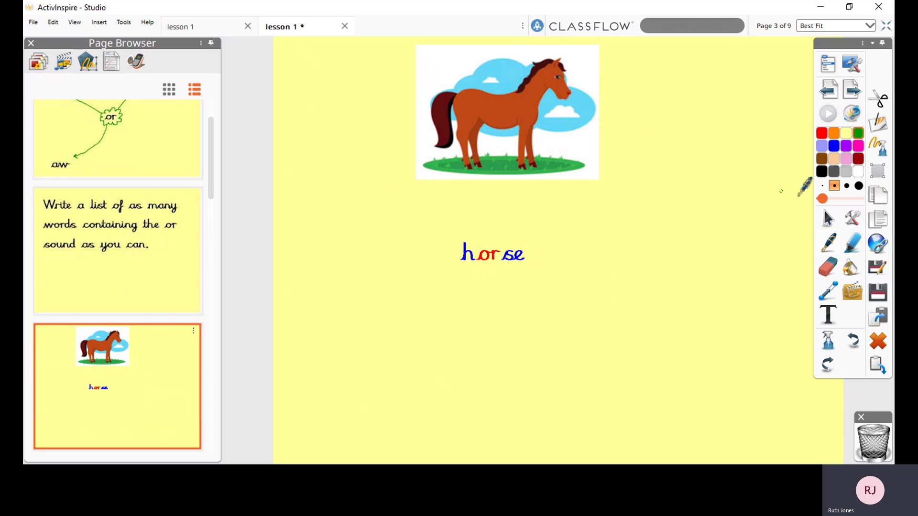
pyautogui.click(846, 186)
pyautogui.click(463, 272)
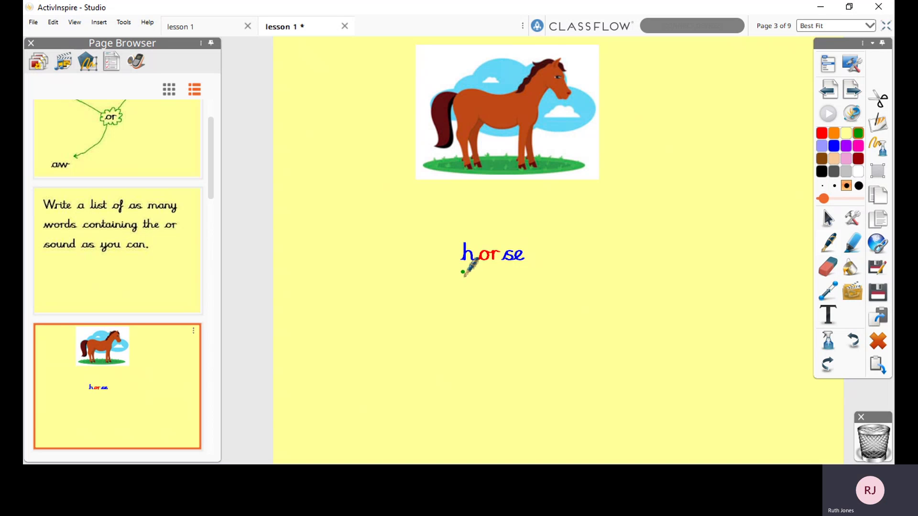
pyautogui.moveTo(482, 269); pyautogui.dragTo(495, 268)
pyautogui.click(853, 91)
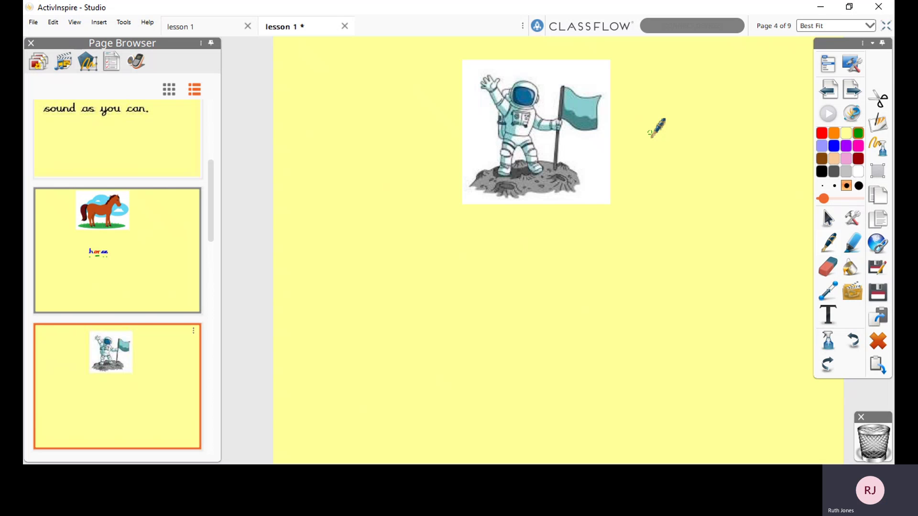
# Type 'astronaut' below the astronaut picture and colour its 'au' red.
pyautogui.click(828, 315)
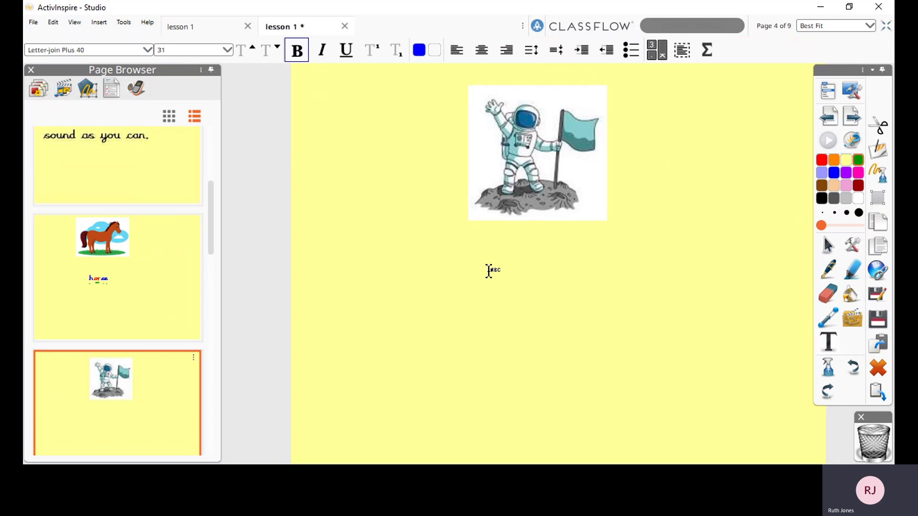
pyautogui.click(430, 265)
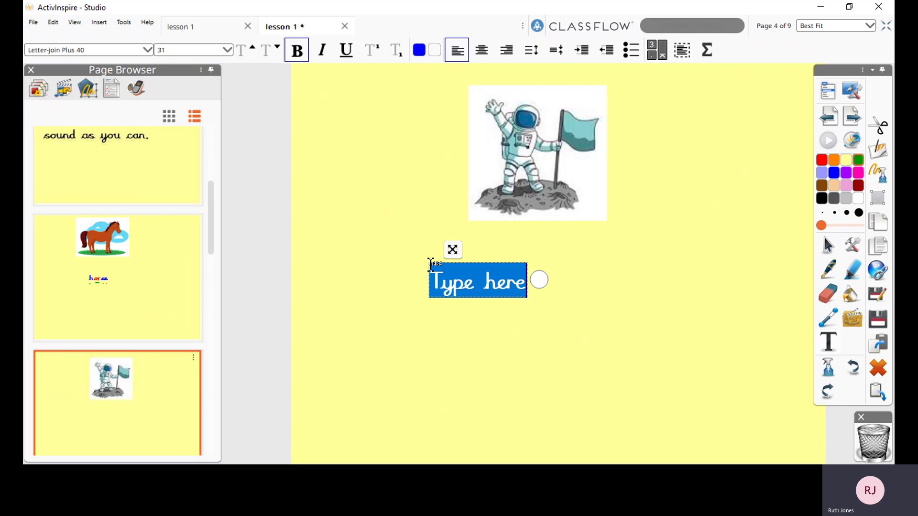
pyautogui.write('astr')
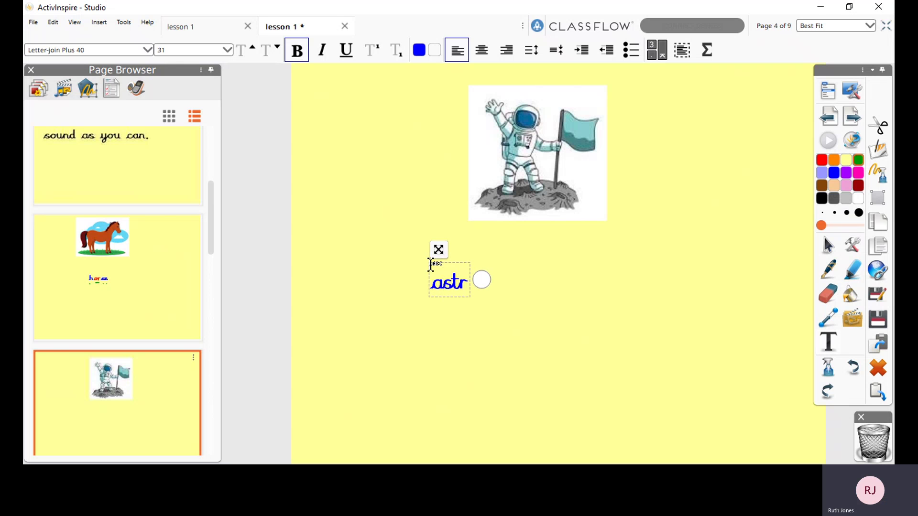
pyautogui.write('o')
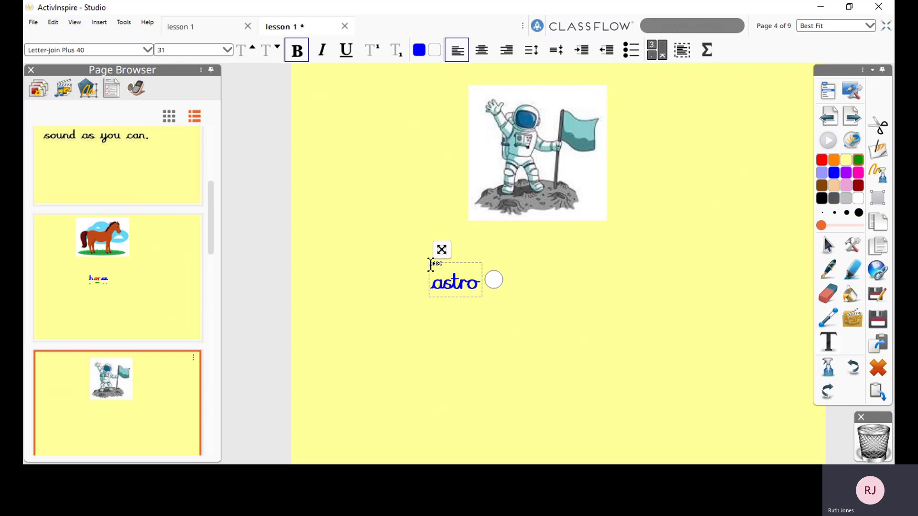
pyautogui.write('na')
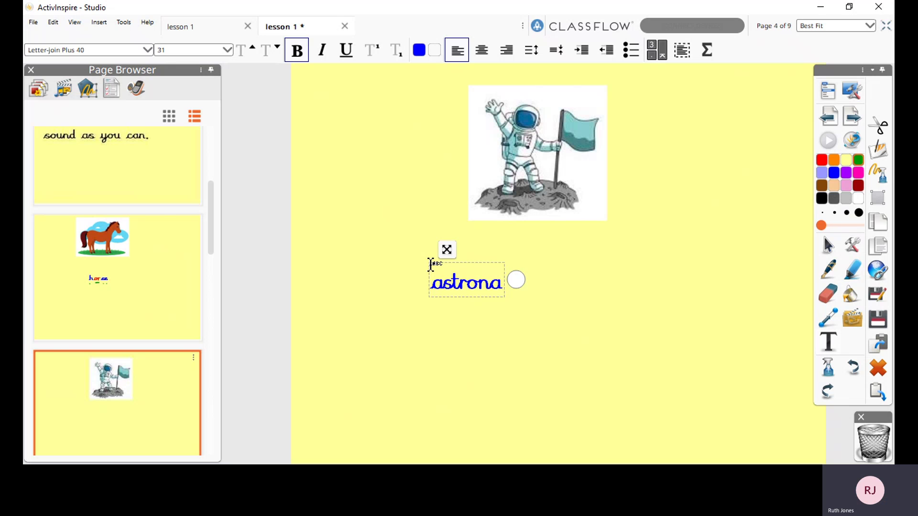
pyautogui.write('ut')
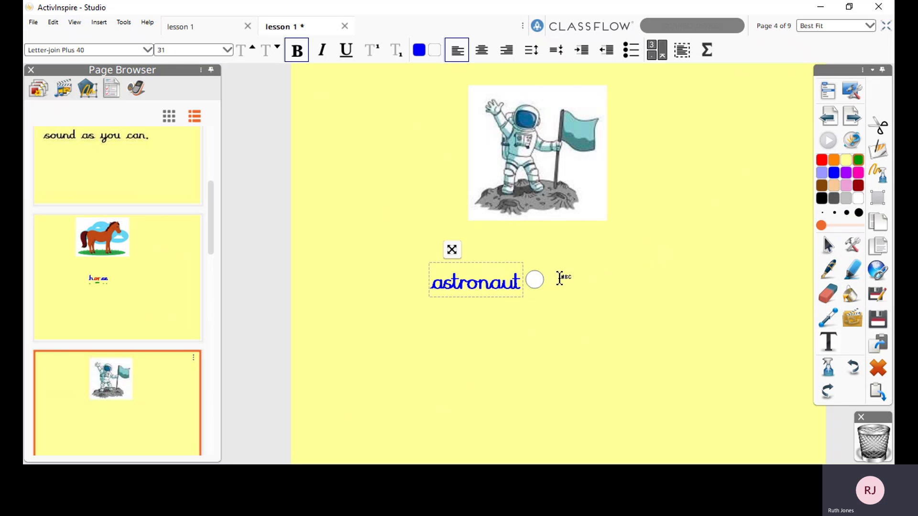
pyautogui.moveTo(514, 282); pyautogui.dragTo(491, 285)
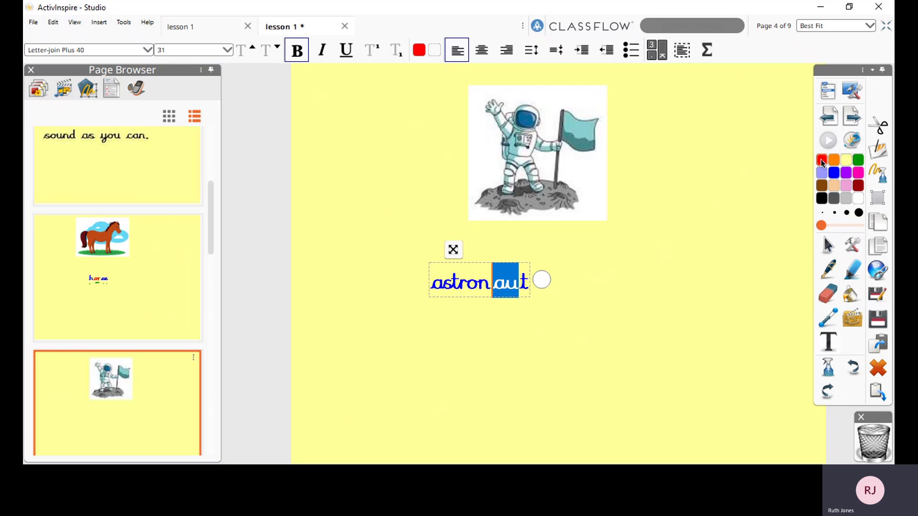
pyautogui.click(828, 270)
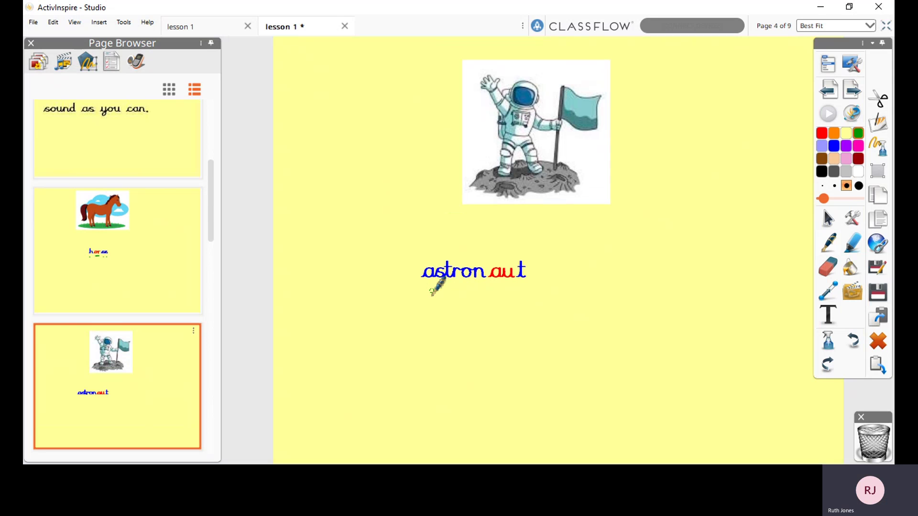
# Mark astronaut with sound-button dots and an 'au' dash, then move to the worm page.
pyautogui.click(425, 290)
pyautogui.click(441, 290)
pyautogui.click(452, 288)
pyautogui.click(457, 288)
pyautogui.click(464, 288)
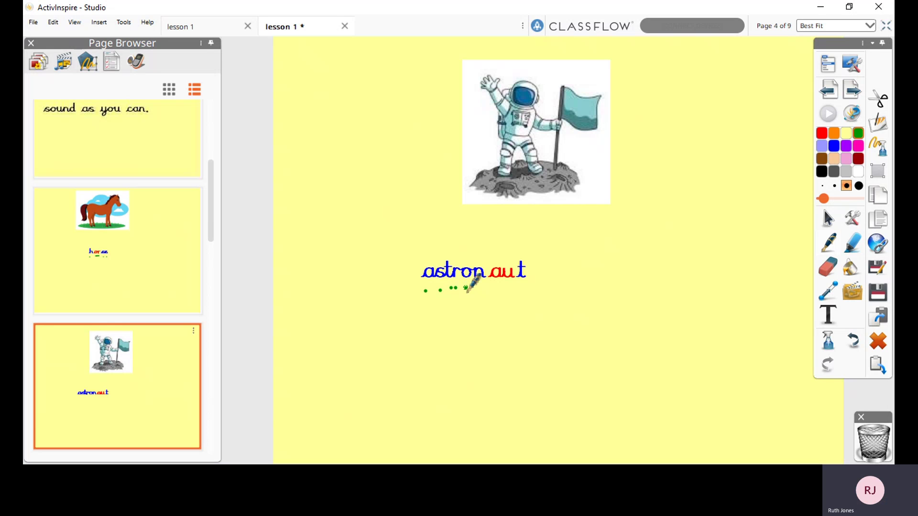
pyautogui.click(479, 287)
pyautogui.moveTo(490, 287); pyautogui.dragTo(507, 288)
pyautogui.click(522, 288)
pyautogui.click(848, 97)
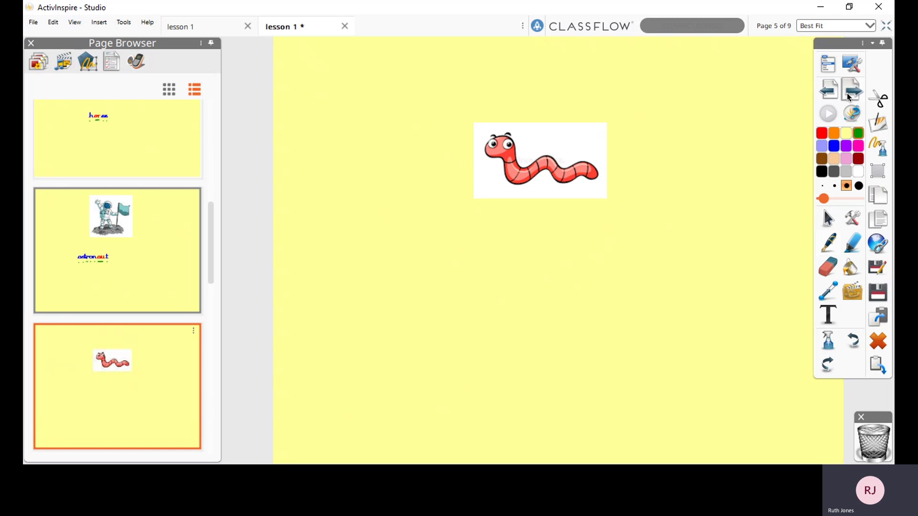
# Write 'worm' under the worm picture, colour its 'or' red, and widen the box to one line.
pyautogui.click(827, 321)
pyautogui.click(491, 267)
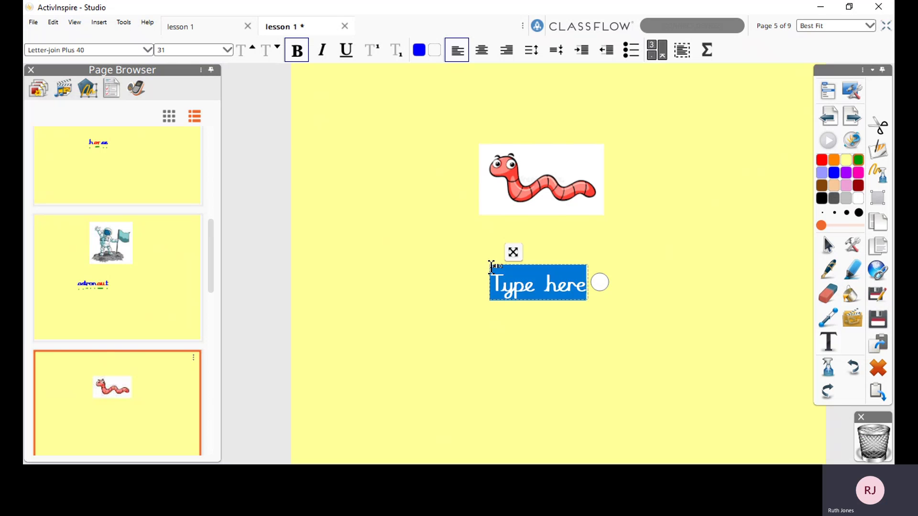
pyautogui.write('worm')
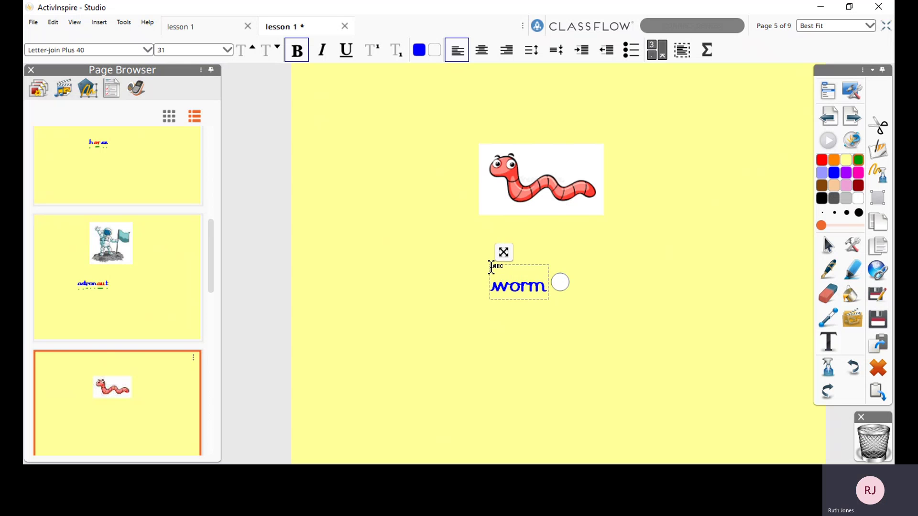
pyautogui.click(455, 357)
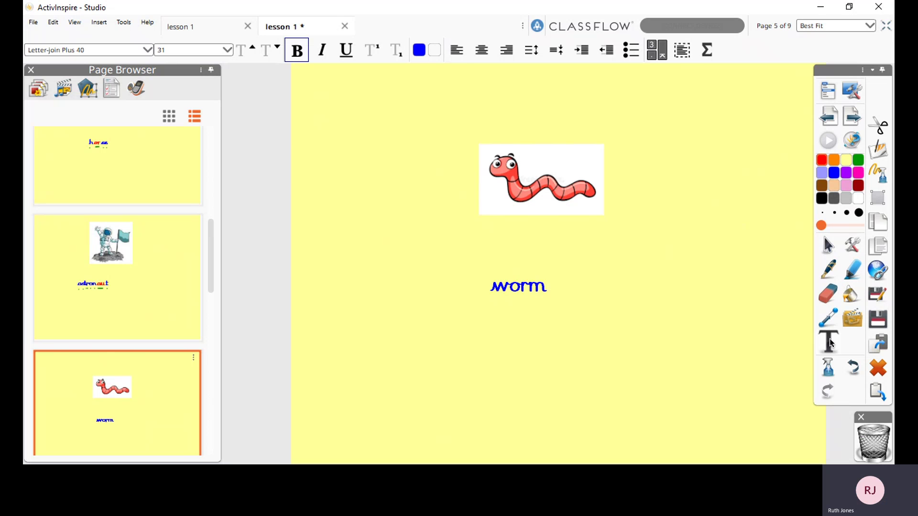
pyautogui.click(519, 289)
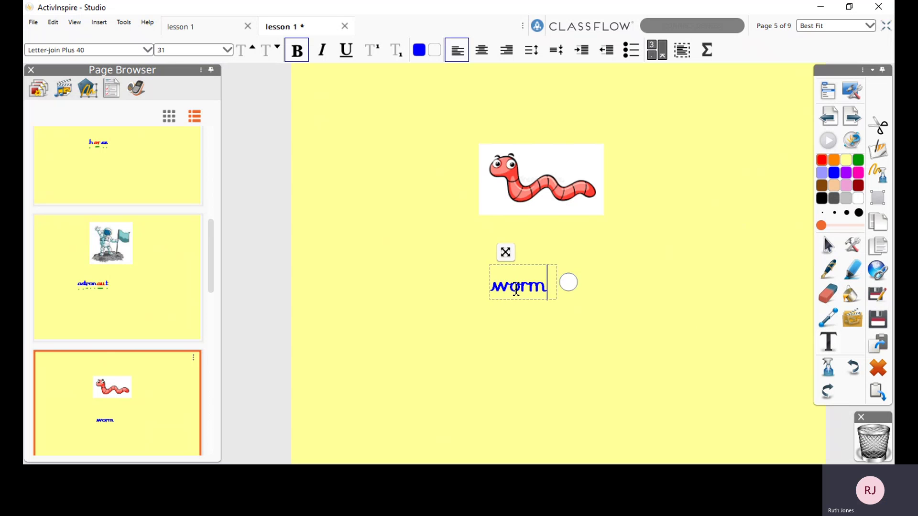
pyautogui.moveTo(529, 287); pyautogui.dragTo(509, 287)
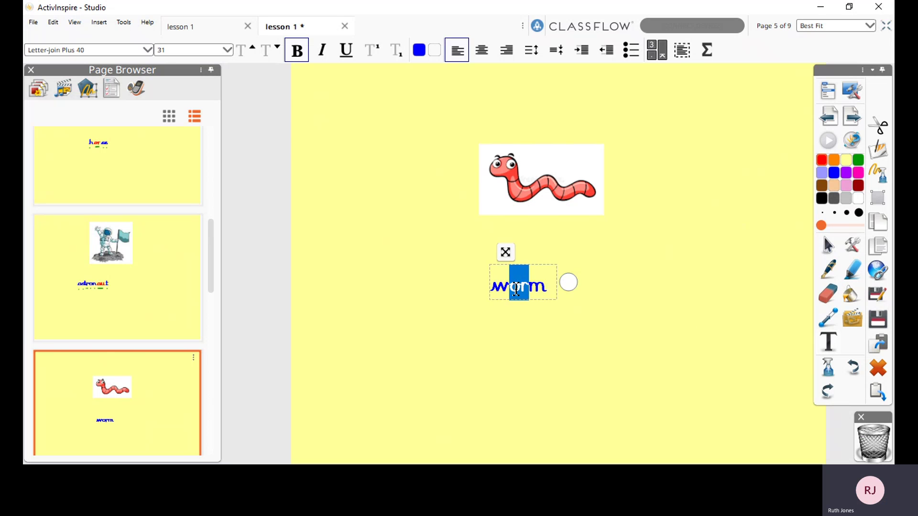
pyautogui.click(821, 158)
pyautogui.moveTo(570, 299); pyautogui.dragTo(595, 296)
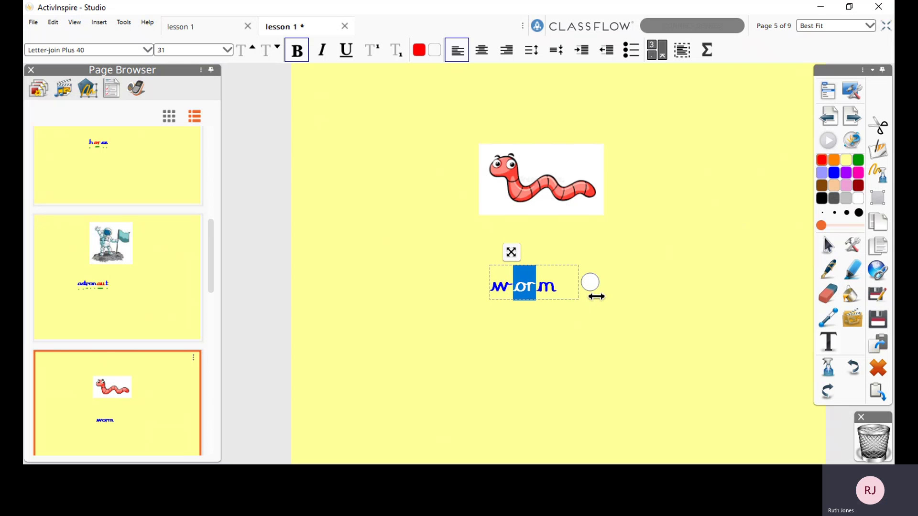
pyautogui.click(605, 290)
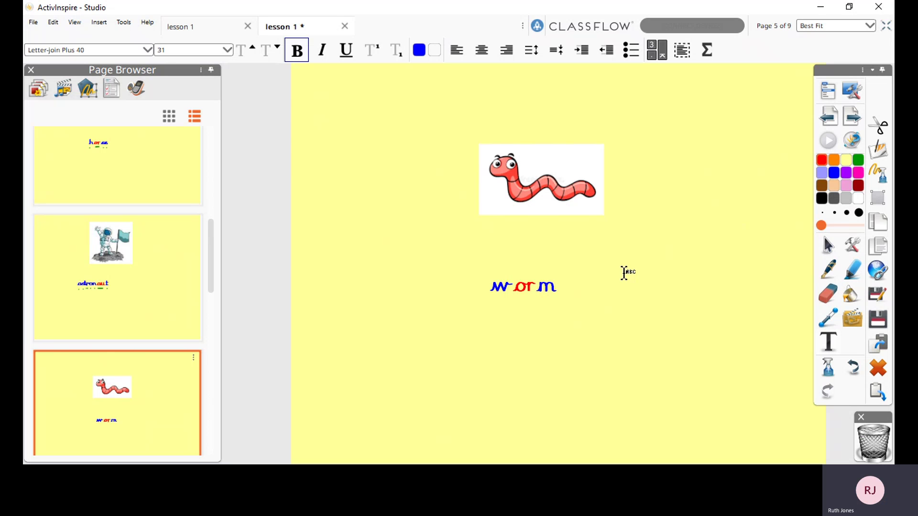
# Go to page 6 and write 'crawl' beneath the crawling baby picture.
pyautogui.click(852, 120)
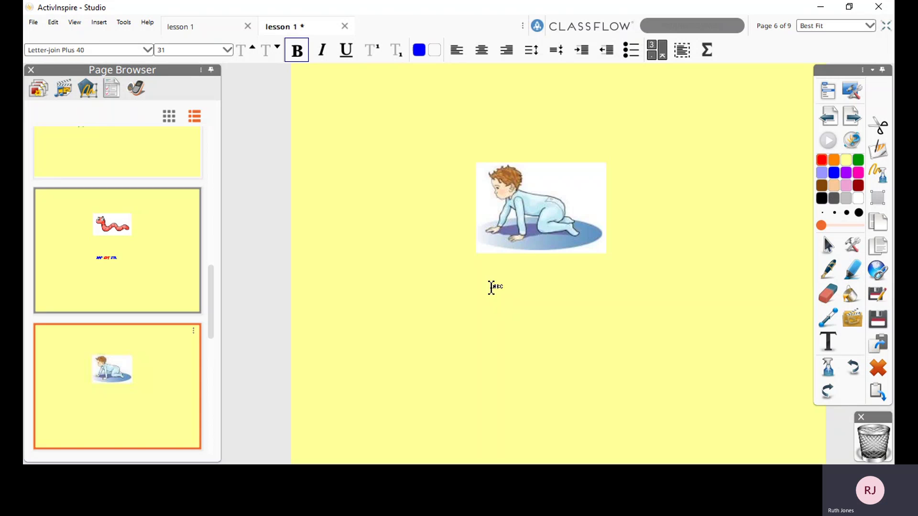
pyautogui.click(491, 287)
pyautogui.write('cr')
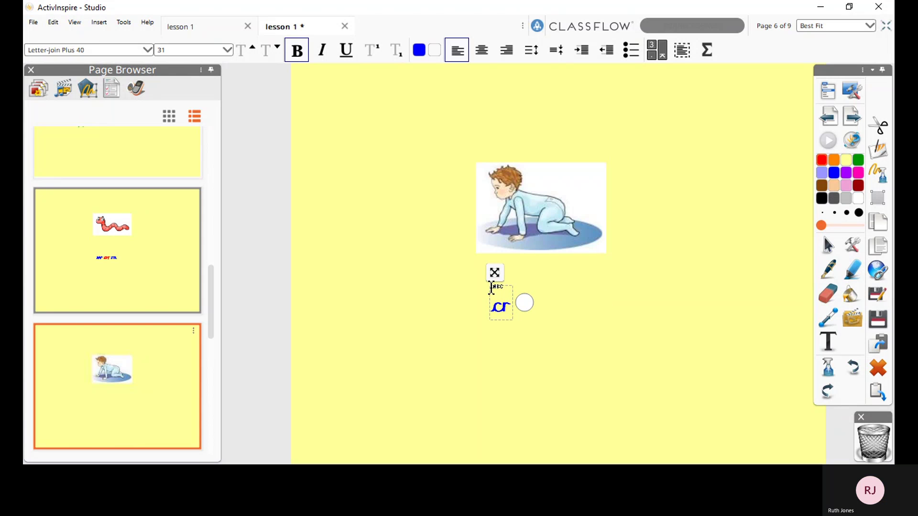
pyautogui.write('awl')
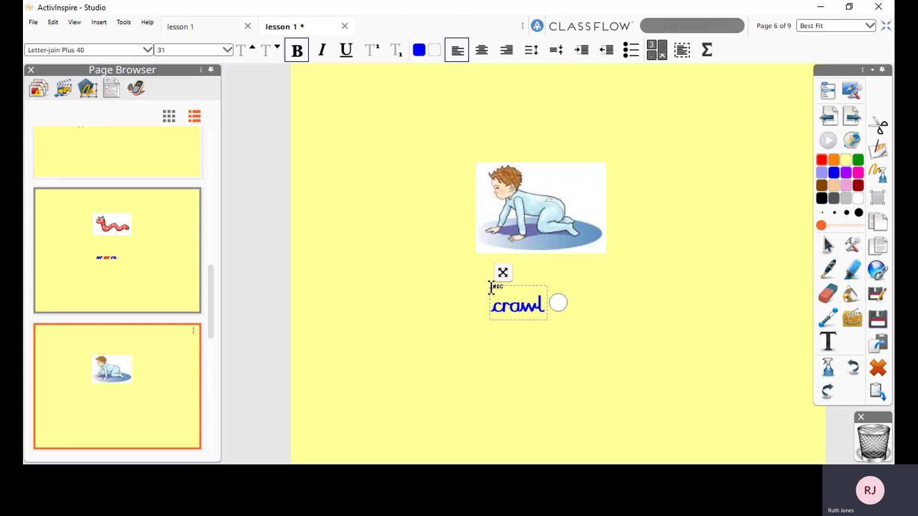
pyautogui.click(612, 289)
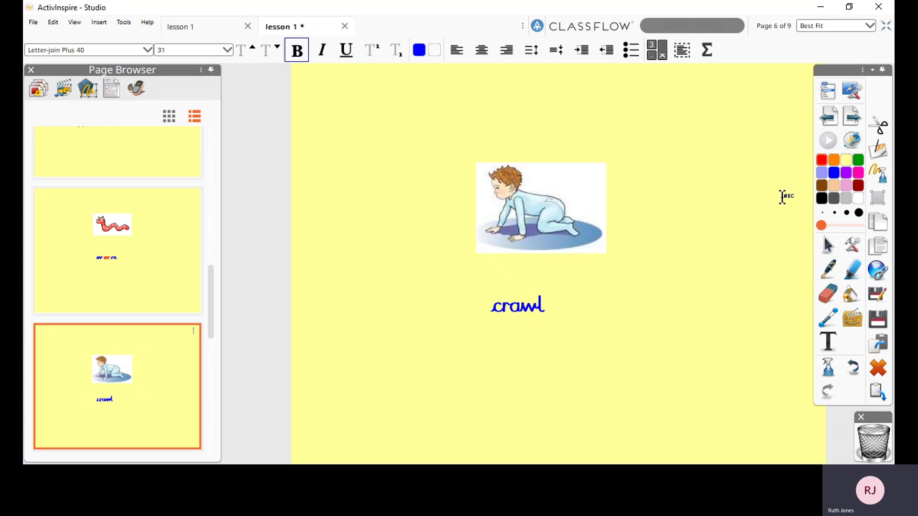
# Draw sound buttons under crawl (two dots, an 'aw' dash, a dot), then go to page 7.
pyautogui.click(828, 279)
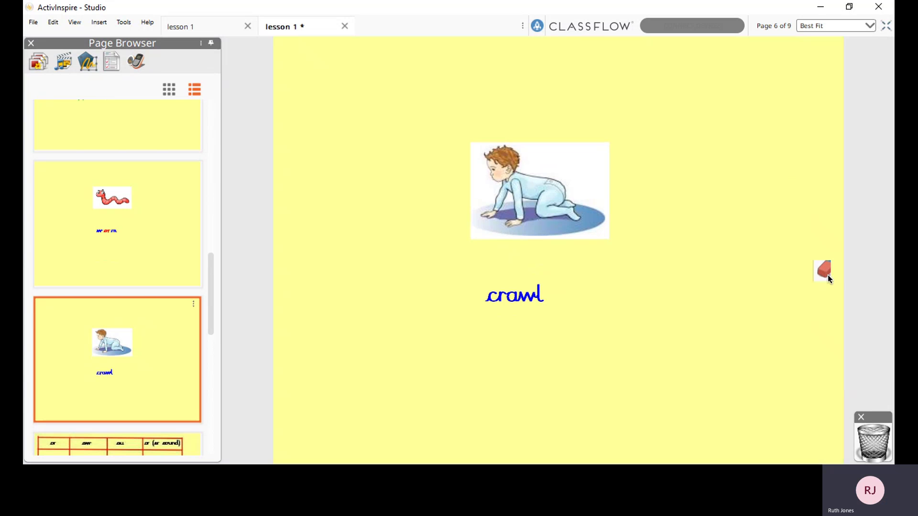
pyautogui.click(490, 310)
pyautogui.click(501, 308)
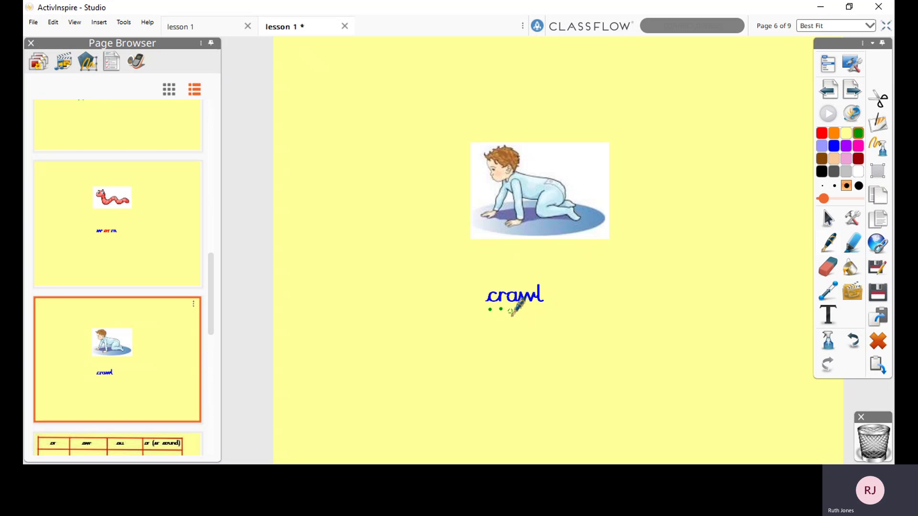
pyautogui.moveTo(510, 312); pyautogui.dragTo(526, 312)
pyautogui.click(540, 312)
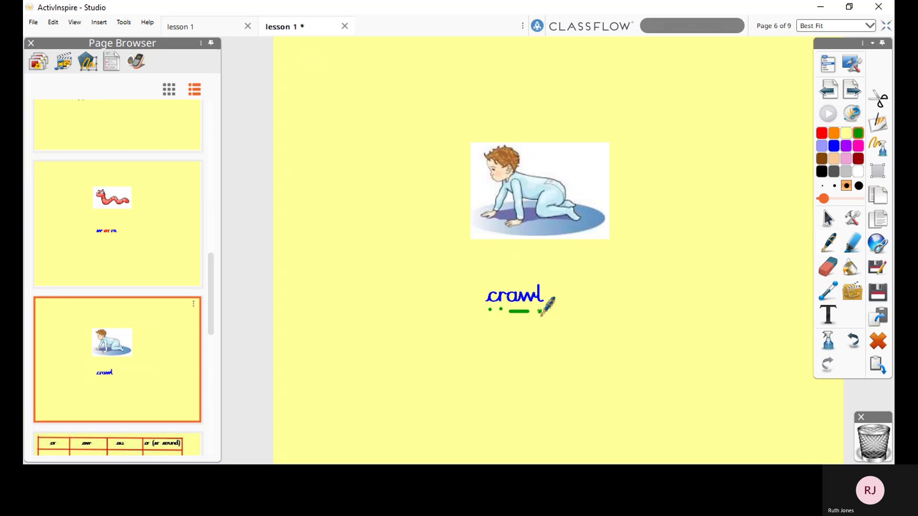
pyautogui.click(853, 96)
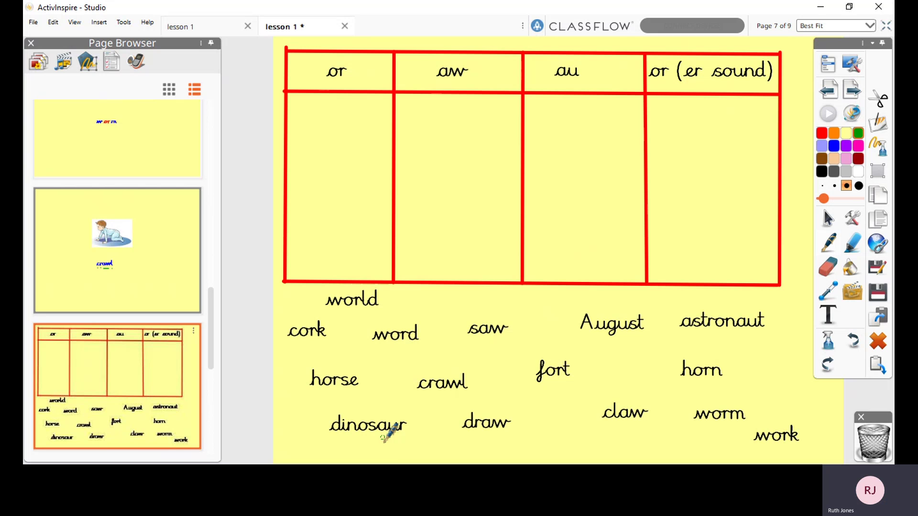
# Underline the 'au' in dinosaur in green and drag the word into the au column.
pyautogui.moveTo(382, 437)
pyautogui.mouseDown()
pyautogui.moveTo(394, 438)
pyautogui.moveTo(396, 464)
pyautogui.mouseUp()
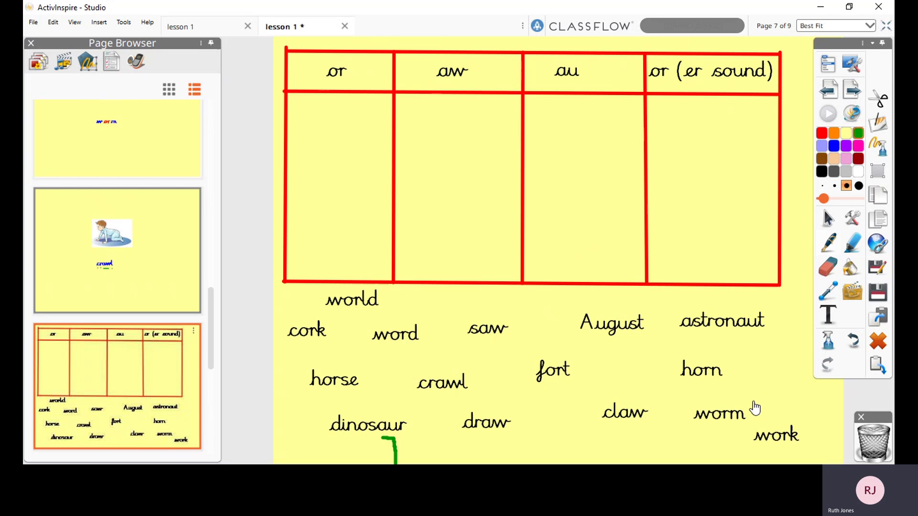
pyautogui.click(853, 340)
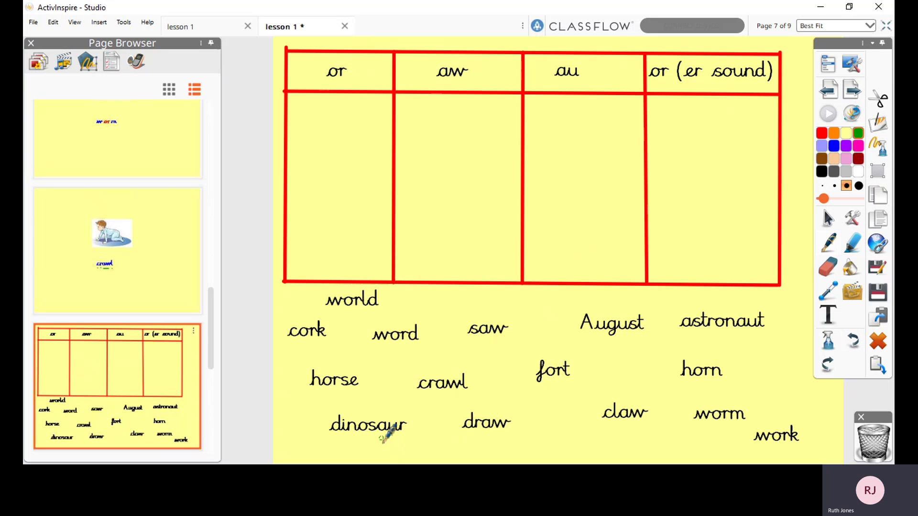
pyautogui.moveTo(381, 438); pyautogui.dragTo(397, 438)
pyautogui.moveTo(416, 433); pyautogui.dragTo(399, 428)
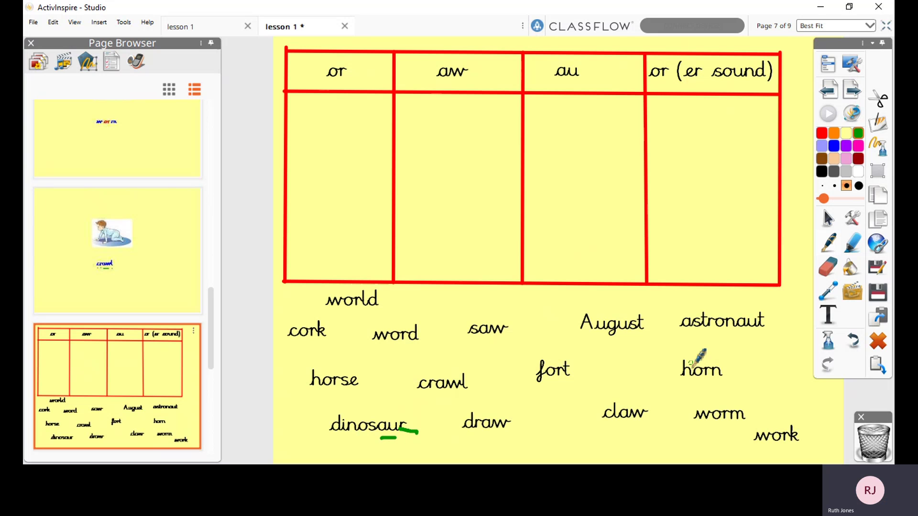
pyautogui.click(829, 218)
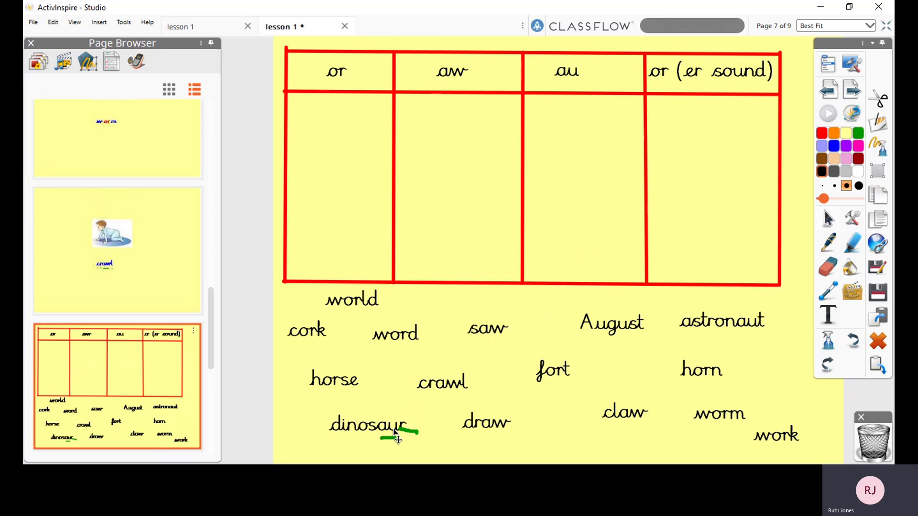
pyautogui.moveTo(400, 432)
pyautogui.mouseDown()
pyautogui.moveTo(553, 225)
pyautogui.moveTo(606, 124)
pyautogui.mouseUp()
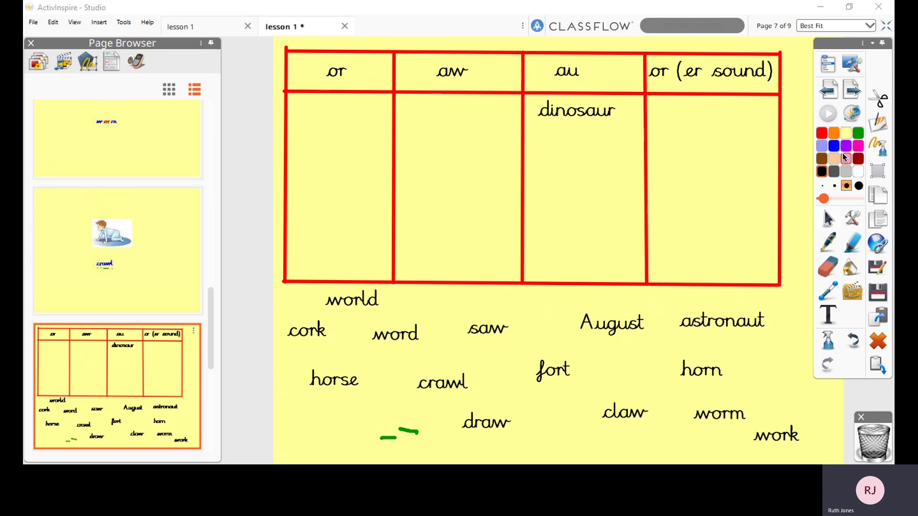
# Advance to page 8 showing the completed sorting table.
pyautogui.click(853, 93)
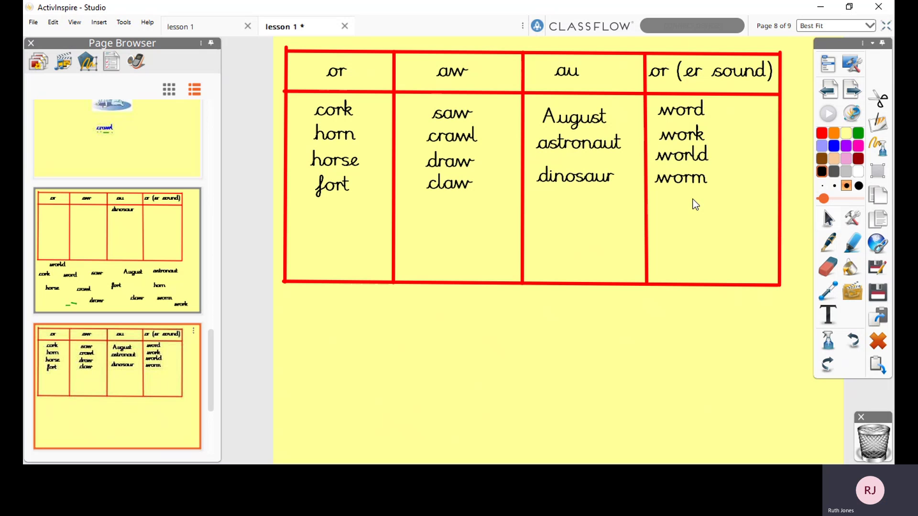